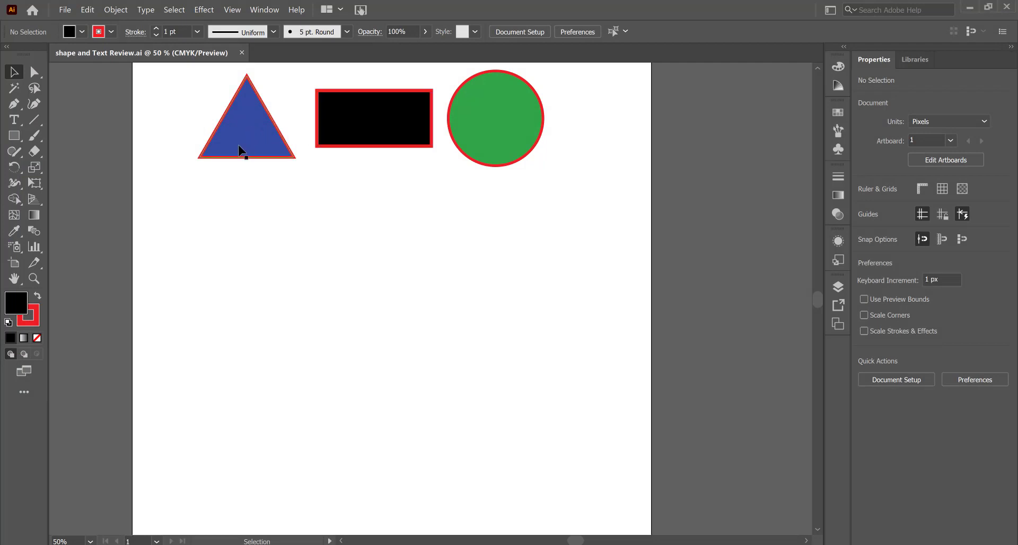
Reposition the triangle, rectangle and circle so that all three shapes overlap near the top of the artboard.
{"action": "mouse_move", "coordinate": [253, 137]}
{"action": "left_mouse_down"}
{"action": "mouse_move", "coordinate": [250, 154]}
{"action": "mouse_move", "coordinate": [251, 144]}
{"action": "left_mouse_up"}
{"action": "left_click_drag", "start_coordinate": [374, 127], "coordinate": [374, 149]}
{"action": "mouse_move", "coordinate": [486, 125]}
{"action": "left_mouse_down"}
{"action": "mouse_move", "coordinate": [558, 147]}
{"action": "mouse_move", "coordinate": [502, 139]}
{"action": "left_mouse_up"}
{"action": "left_click_drag", "start_coordinate": [251, 140], "coordinate": [356, 136]}
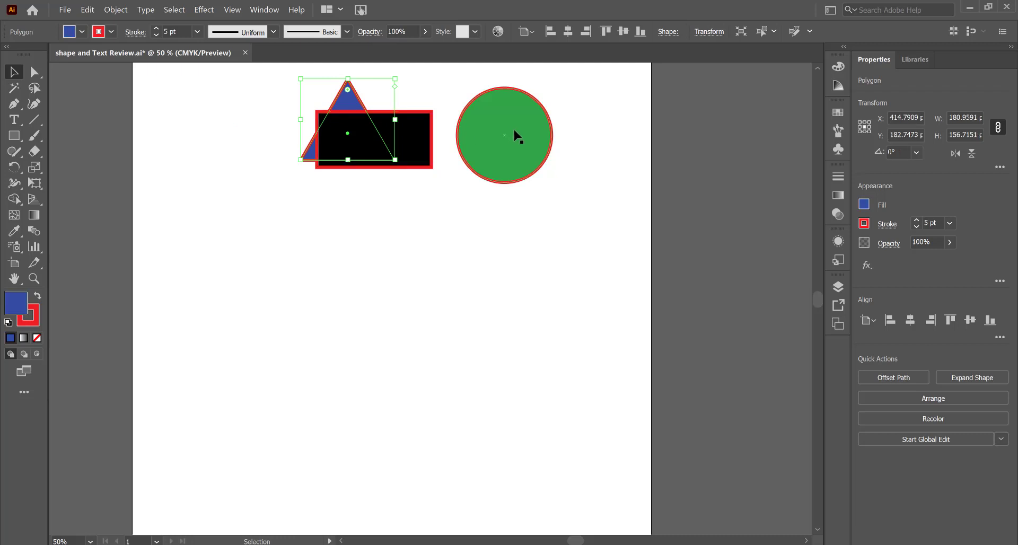
{"action": "left_click_drag", "start_coordinate": [512, 131], "coordinate": [401, 132]}
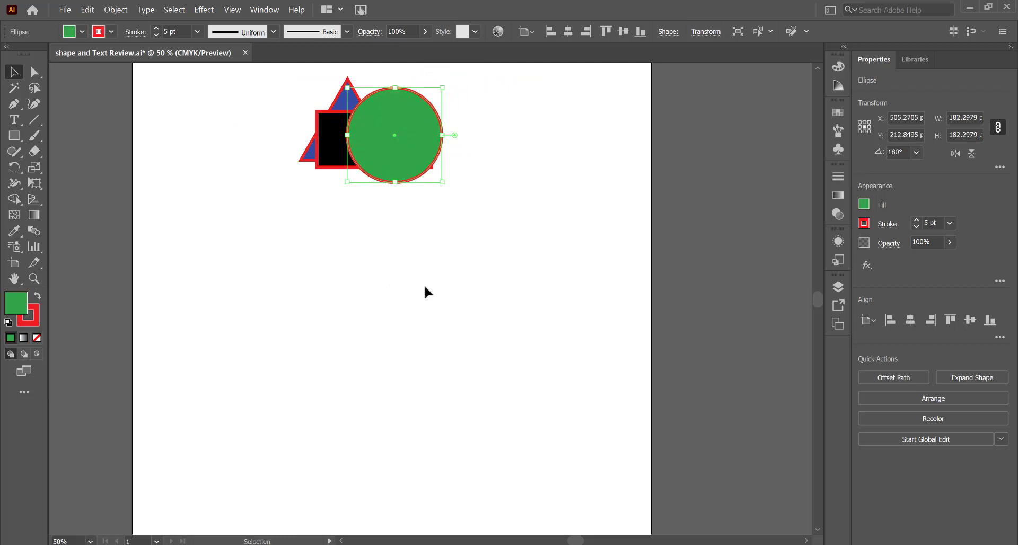
Bring the blue triangle in front of the rectangle and circle.
{"action": "left_click", "coordinate": [310, 157]}
{"action": "right_click", "coordinate": [310, 156]}
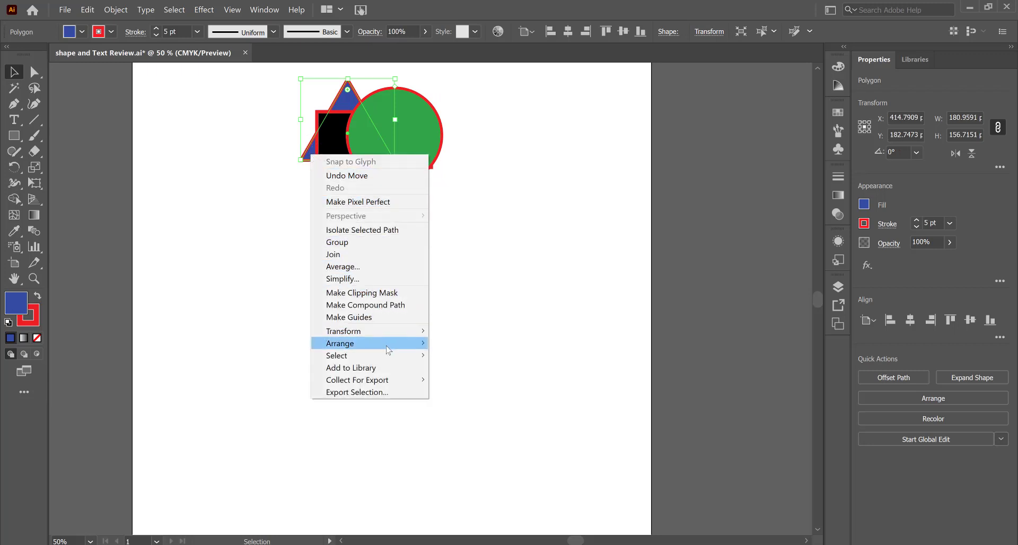
{"action": "mouse_move", "coordinate": [386, 343]}
{"action": "left_click", "coordinate": [462, 344]}
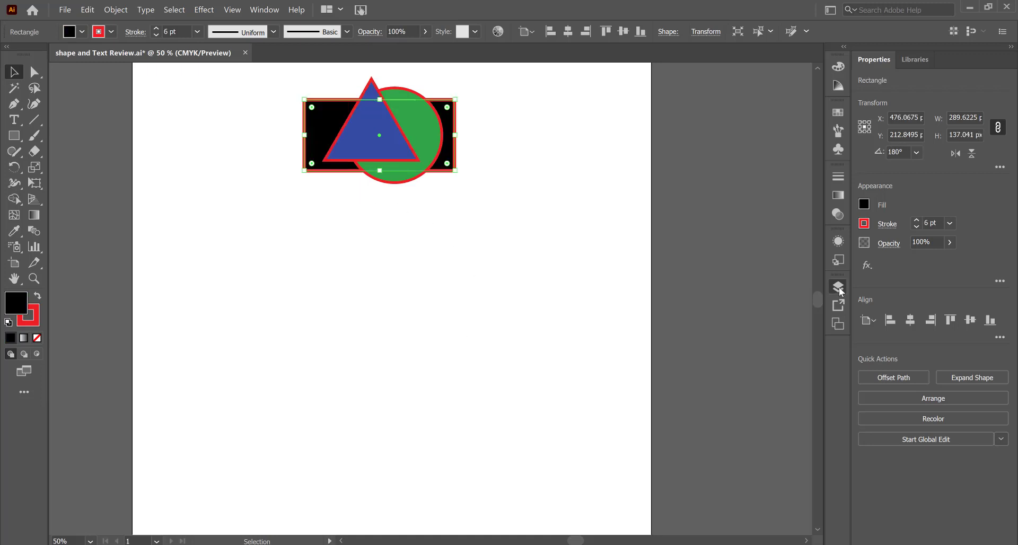
Examine the stacking order of the polygon, ellipse and rectangle inside the shapes layer.
{"action": "left_click", "coordinate": [838, 287]}
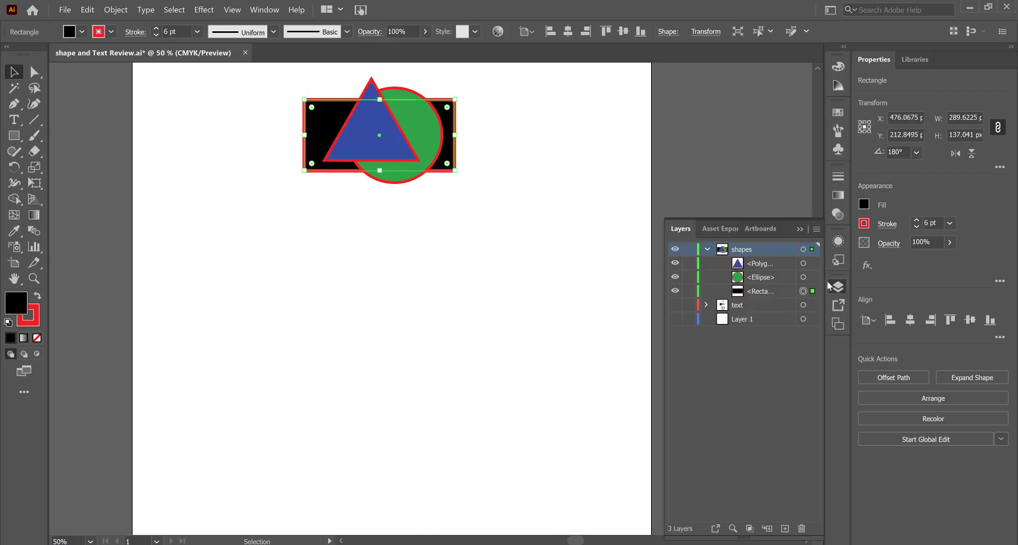
{"action": "left_click", "coordinate": [752, 265]}
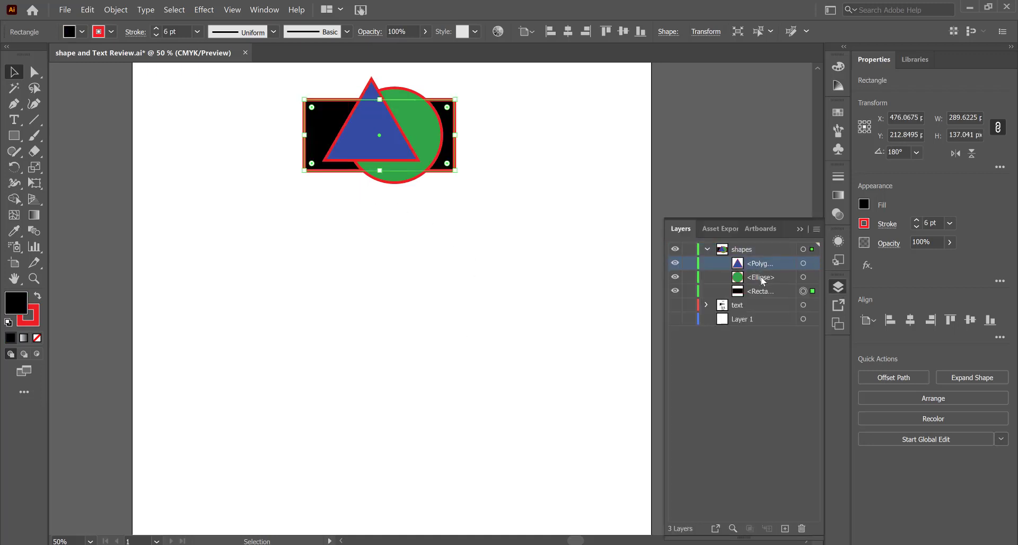
{"action": "left_click", "coordinate": [761, 278]}
{"action": "left_click", "coordinate": [762, 292]}
{"action": "left_click_drag", "start_coordinate": [763, 293], "coordinate": [753, 261]}
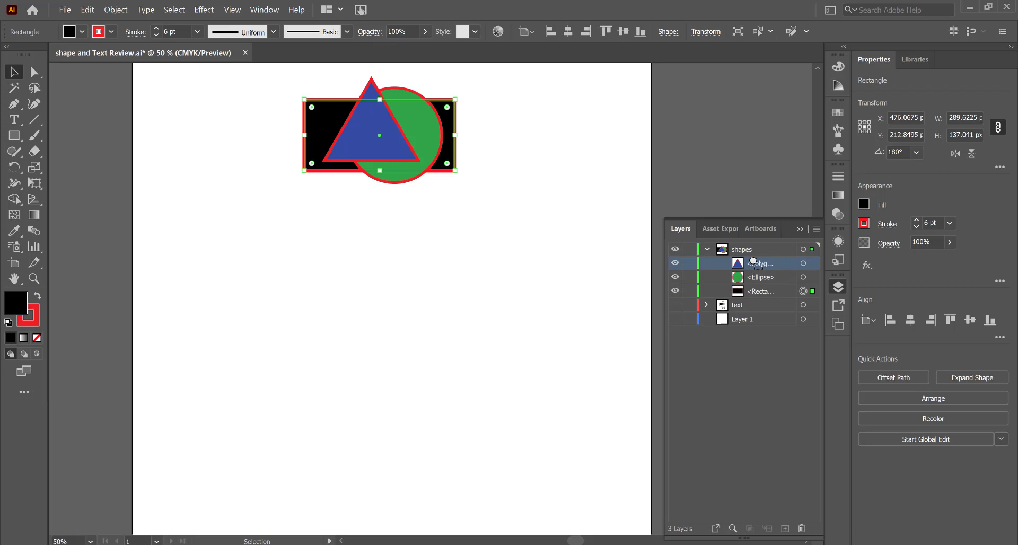
{"action": "left_click", "coordinate": [800, 230]}
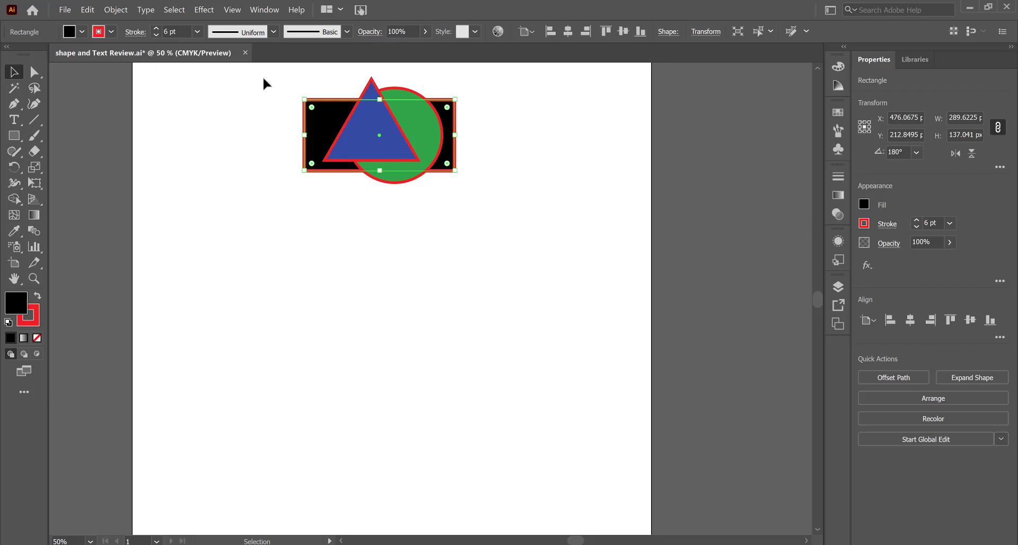
Align the triangle, circle and rectangle to one another by their horizontal and vertical centres.
{"action": "left_click_drag", "start_coordinate": [263, 81], "coordinate": [520, 187]}
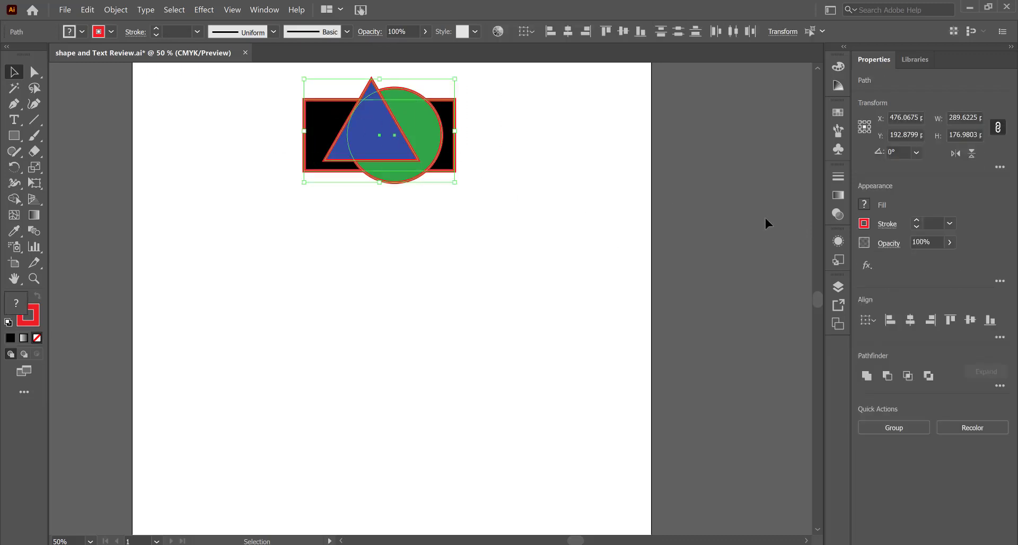
{"action": "left_click", "coordinate": [891, 320]}
{"action": "left_click", "coordinate": [910, 319]}
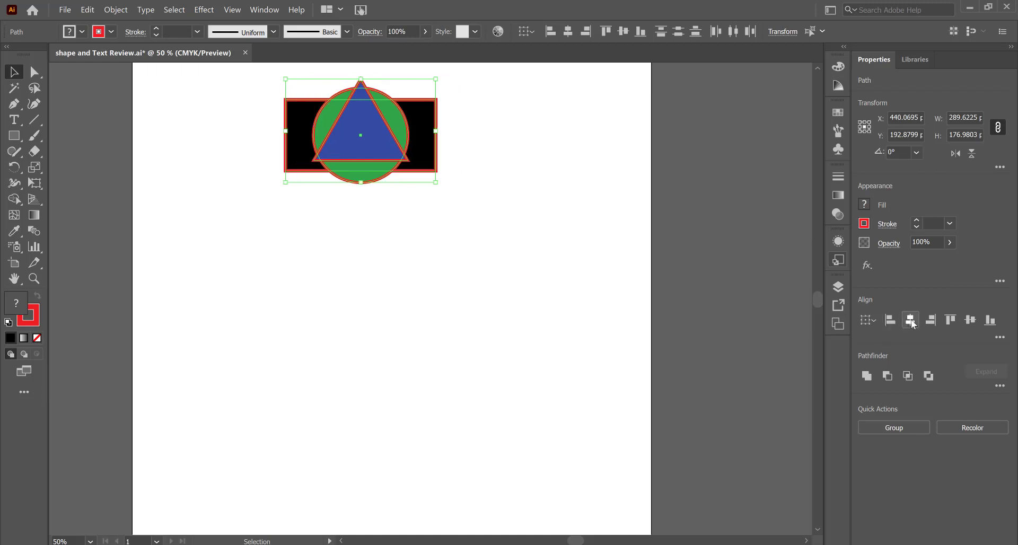
{"action": "left_click", "coordinate": [970, 320]}
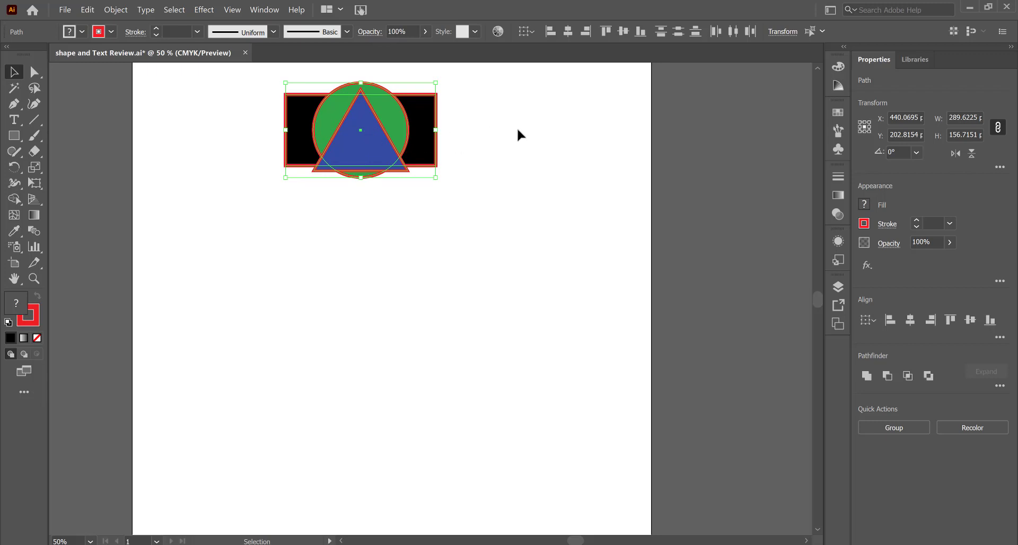
Duplicate the three centred shapes below the original set and create a copy of the duplicate reflected upside down.
{"action": "left_click_drag", "start_coordinate": [415, 139], "coordinate": [297, 256]}
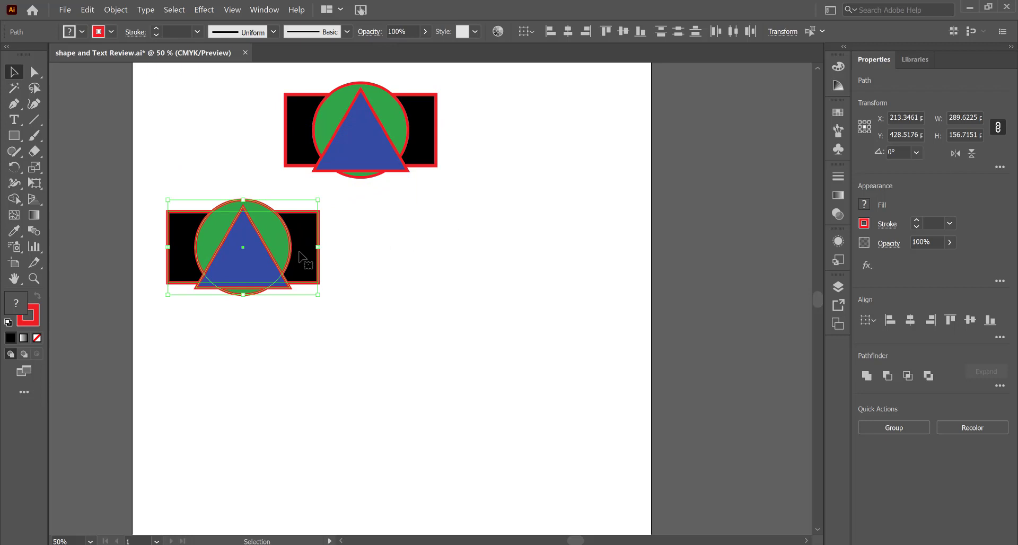
{"action": "right_click", "coordinate": [299, 251]}
{"action": "mouse_move", "coordinate": [414, 402]}
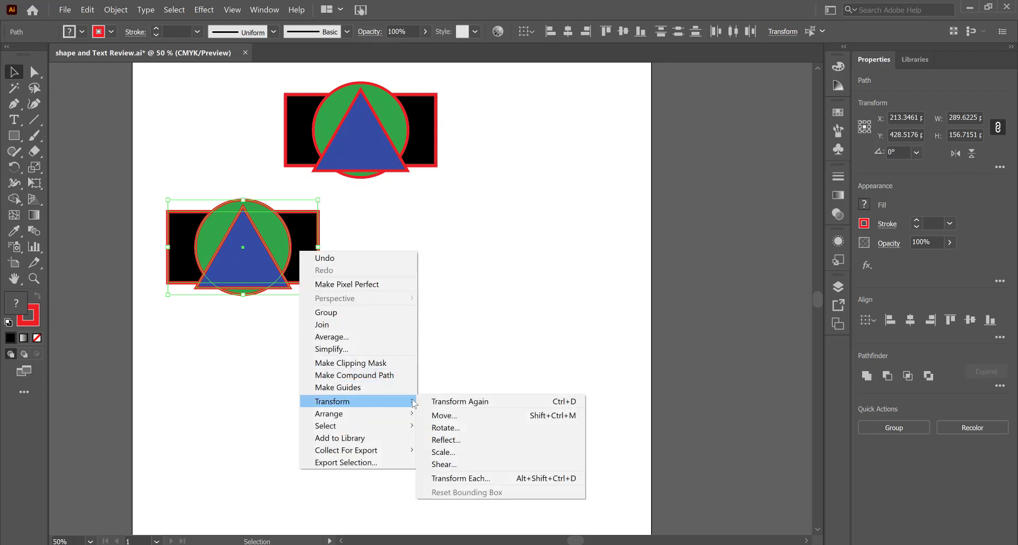
{"action": "left_click", "coordinate": [468, 440]}
{"action": "left_click", "coordinate": [634, 324]}
{"action": "left_click", "coordinate": [636, 324]}
{"action": "left_click", "coordinate": [662, 358]}
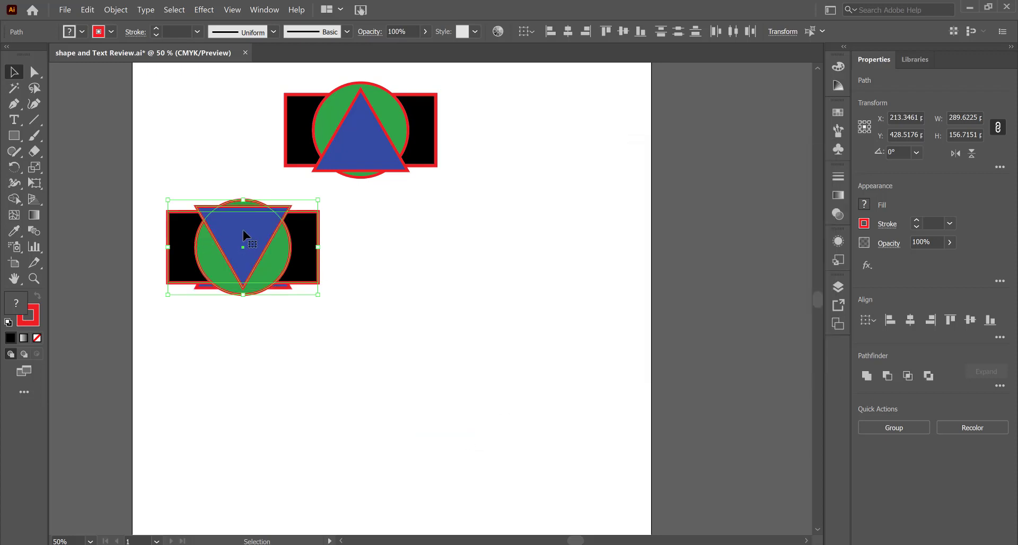
Move the reflected set to the right of the duplicate and rotate it by 90°.
{"action": "left_click_drag", "start_coordinate": [244, 236], "coordinate": [435, 234]}
{"action": "right_click", "coordinate": [451, 235]}
{"action": "mouse_move", "coordinate": [530, 385]}
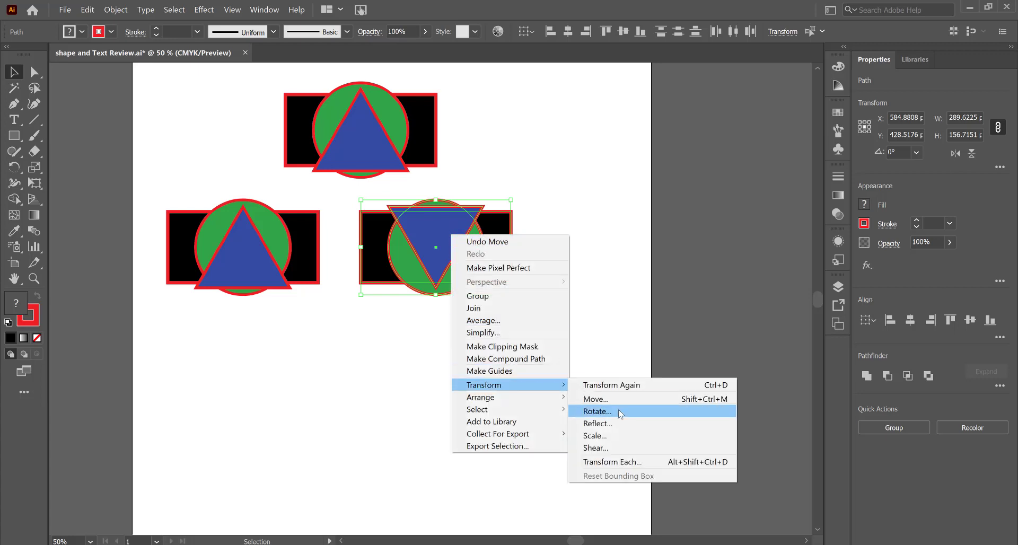
{"action": "left_click", "coordinate": [597, 412]}
{"action": "left_click_drag", "start_coordinate": [500, 194], "coordinate": [639, 199]}
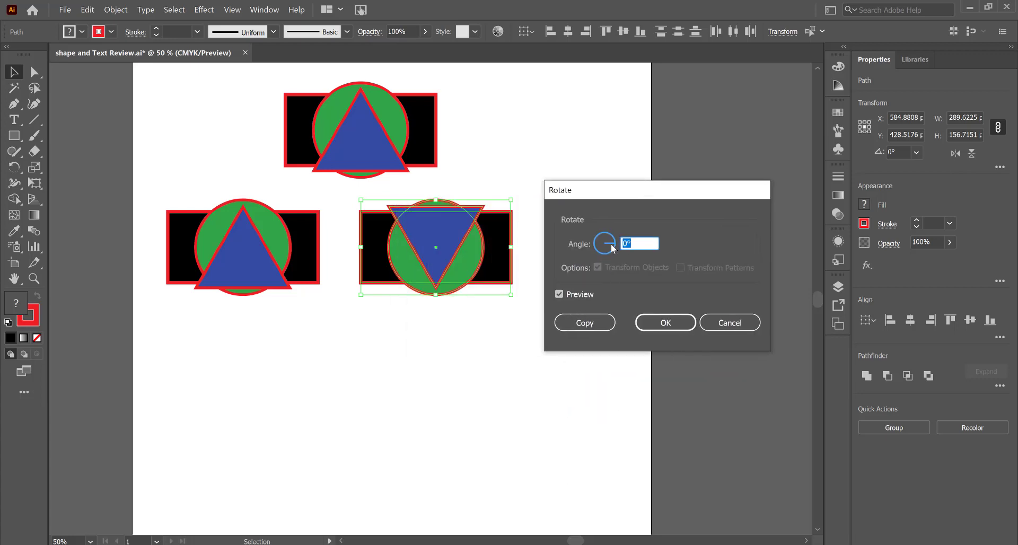
{"action": "left_click_drag", "start_coordinate": [612, 248], "coordinate": [606, 234]}
{"action": "double_click", "coordinate": [630, 242]}
{"action": "type", "text": "90"}
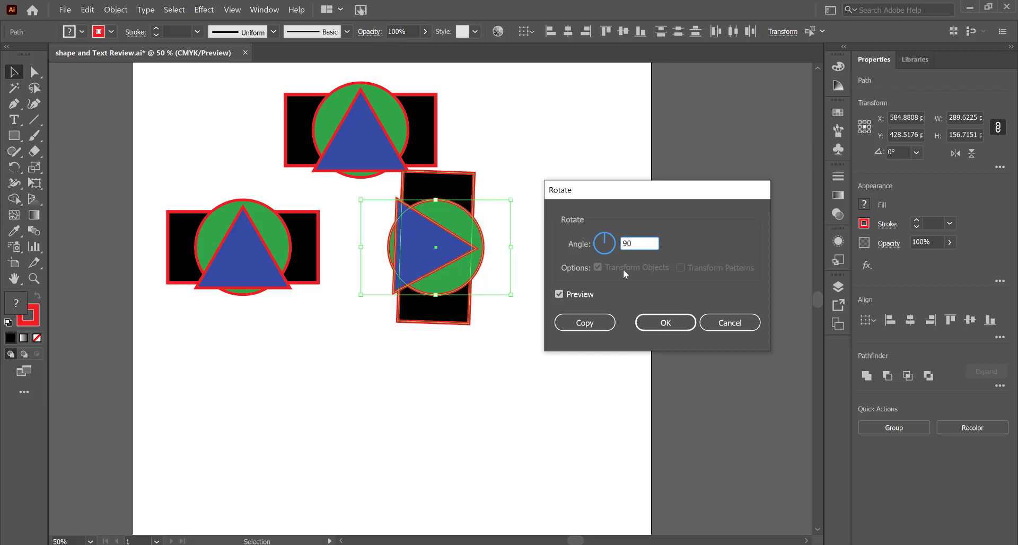
{"action": "left_click", "coordinate": [666, 320]}
{"action": "left_click", "coordinate": [379, 381]}
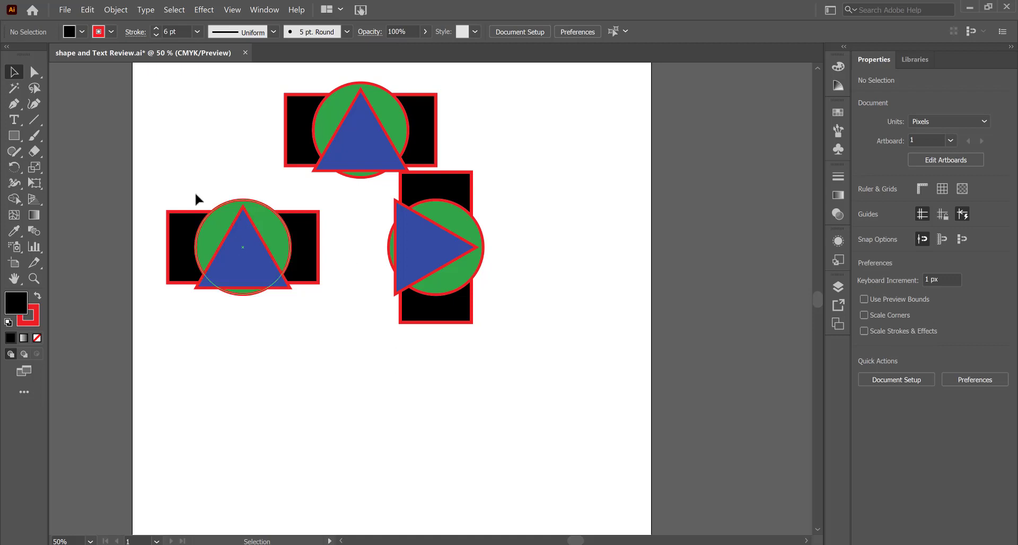
Distribute all shapes of the two lower sets horizontally with 17 px spacing.
{"action": "left_click_drag", "start_coordinate": [164, 186], "coordinate": [493, 288]}
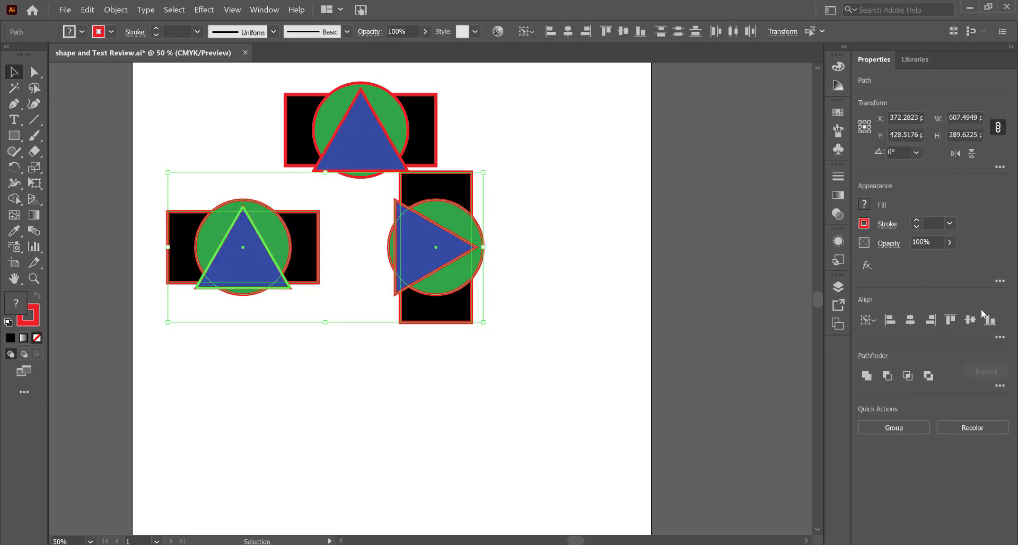
{"action": "left_click", "coordinate": [1000, 337]}
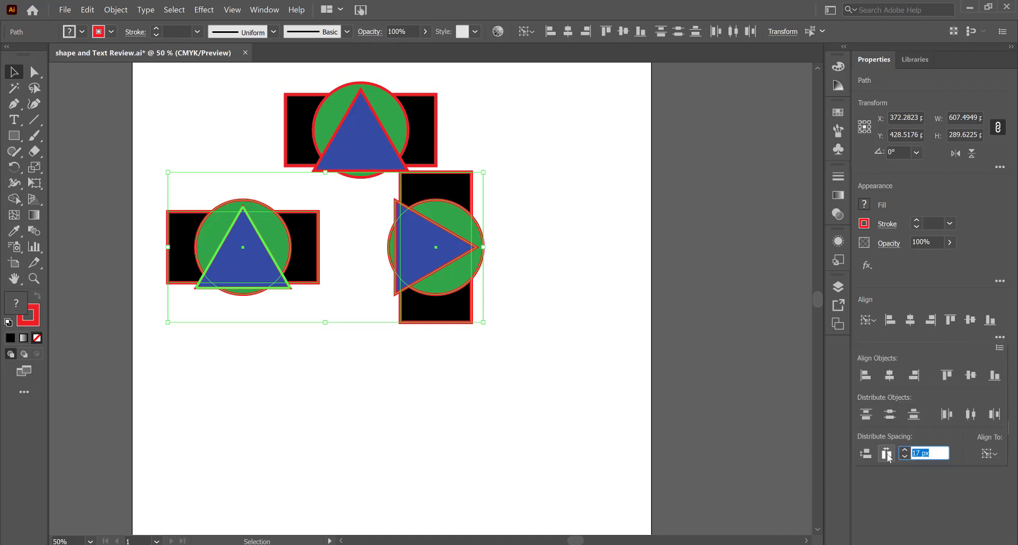
{"action": "left_click", "coordinate": [887, 454]}
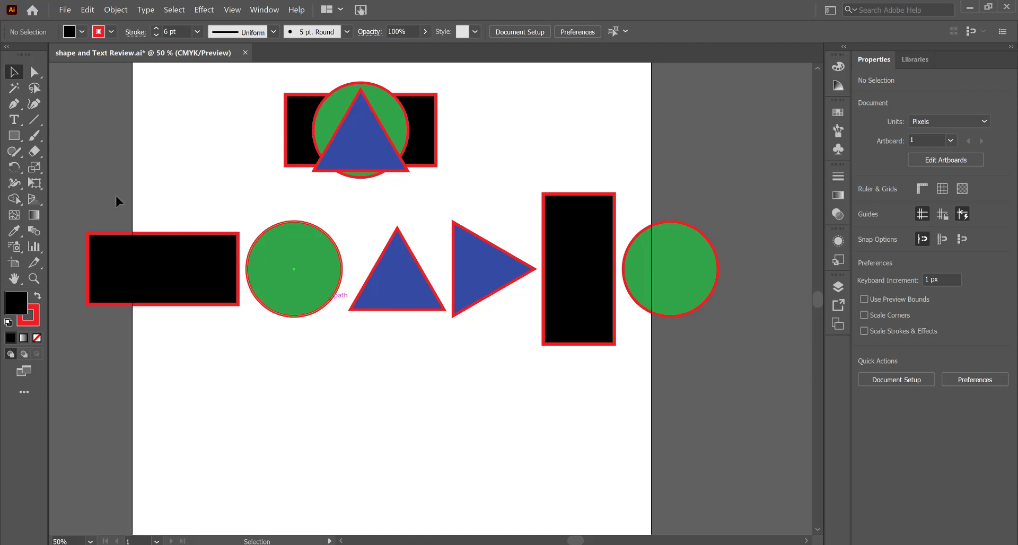
Move the horizontal black rectangle under the neighbouring green circle and open the Pathfinder options for both shapes.
{"action": "left_click_drag", "start_coordinate": [141, 268], "coordinate": [216, 268]}
{"action": "left_click_drag", "start_coordinate": [164, 187], "coordinate": [310, 327]}
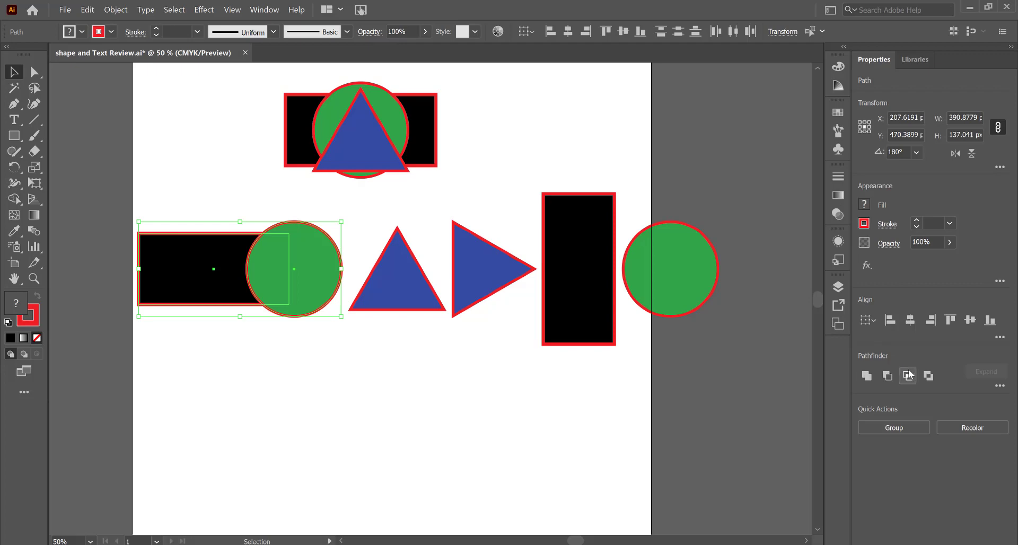
{"action": "left_click", "coordinate": [265, 10]}
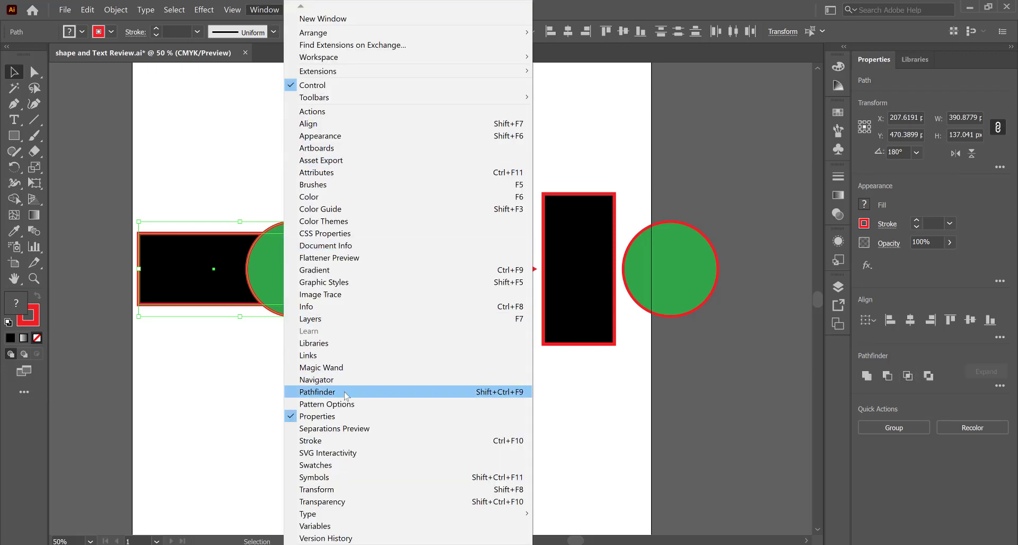
{"action": "left_click", "coordinate": [317, 391]}
{"action": "left_click_drag", "start_coordinate": [606, 69], "coordinate": [247, 339]}
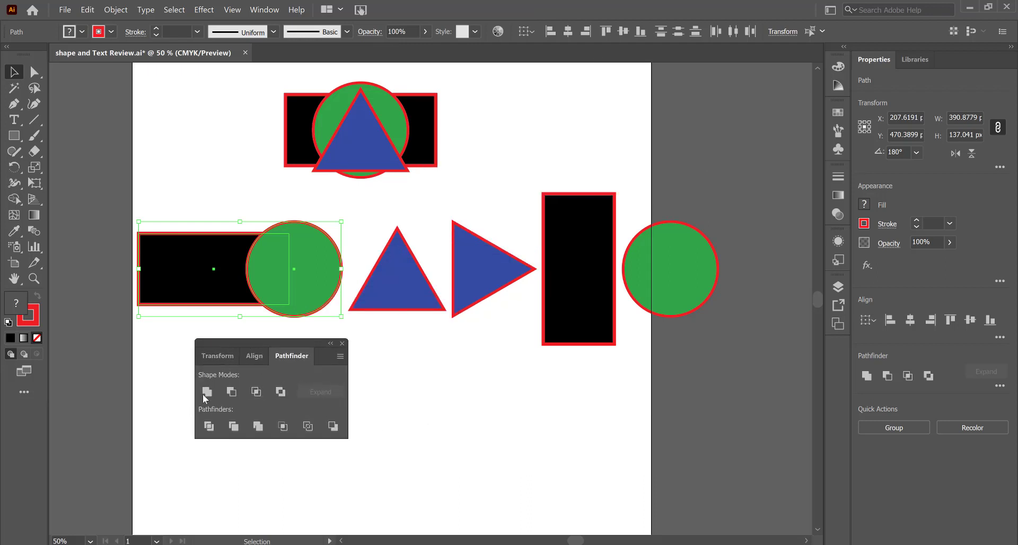
Try Unite and Minus Front on the overlapping rectangle and circle, undoing each operation.
{"action": "left_click", "coordinate": [207, 392]}
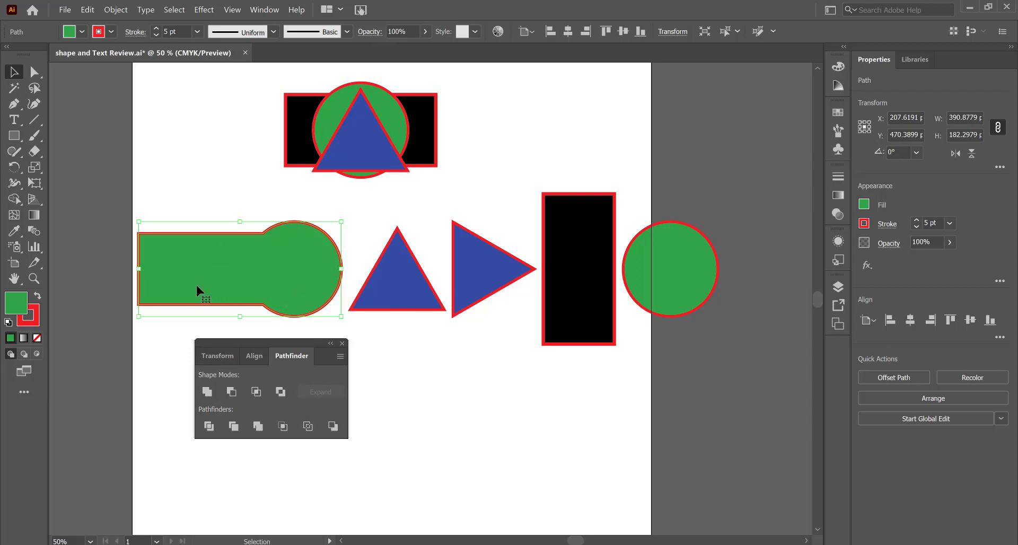
{"action": "key", "text": "a"}
{"action": "key", "text": "ctrl+z"}
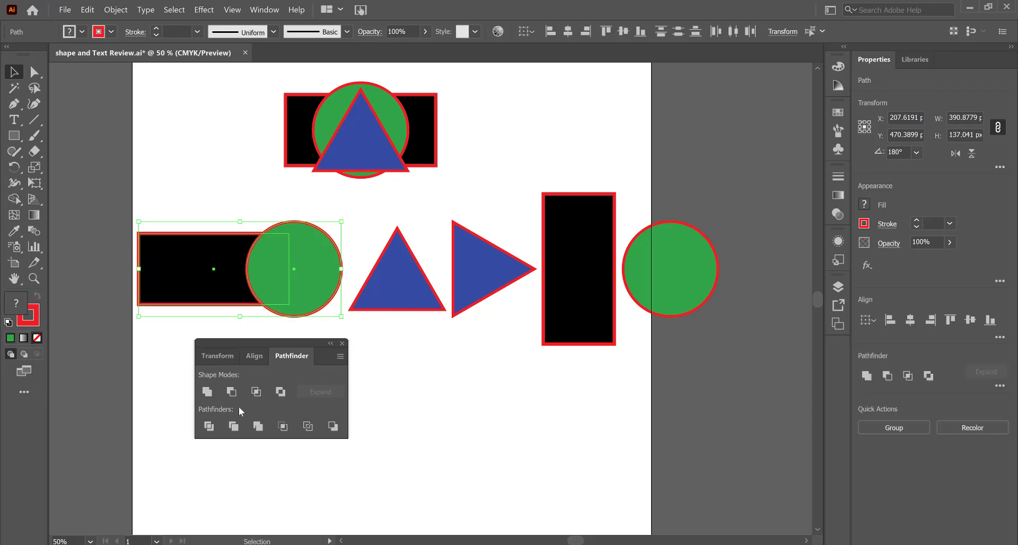
{"action": "left_click", "coordinate": [231, 393]}
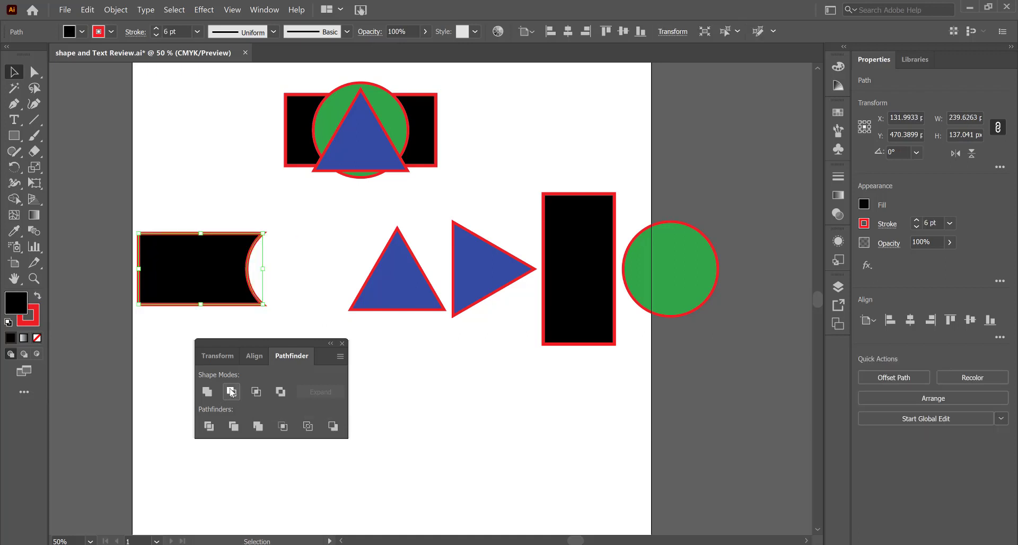
{"action": "key", "text": "ctrl+z"}
Try Intersect and Exclude on the overlapping rectangle and circle, undoing each operation.
{"action": "left_click", "coordinate": [256, 392]}
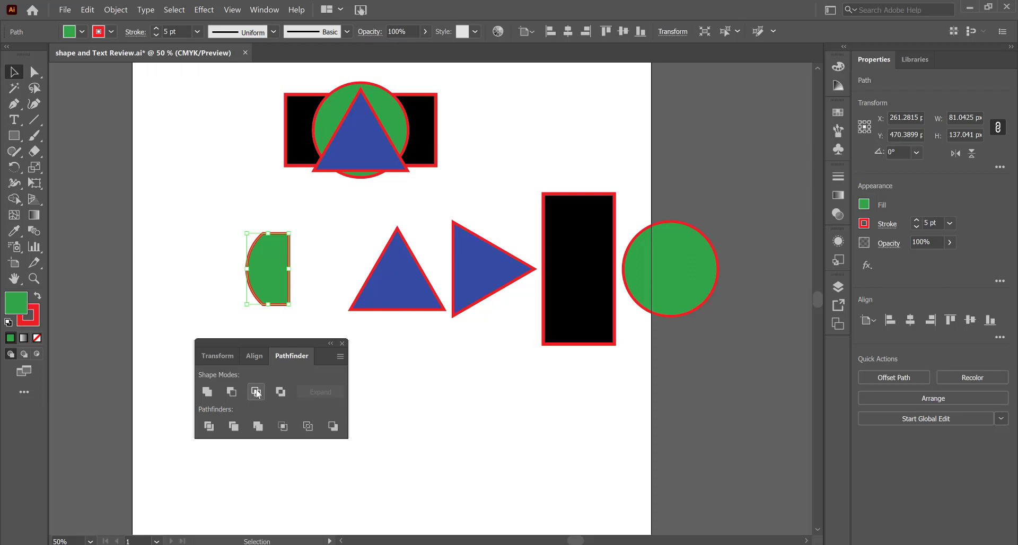
{"action": "key", "text": "ctrl+z"}
{"action": "left_click", "coordinate": [280, 392]}
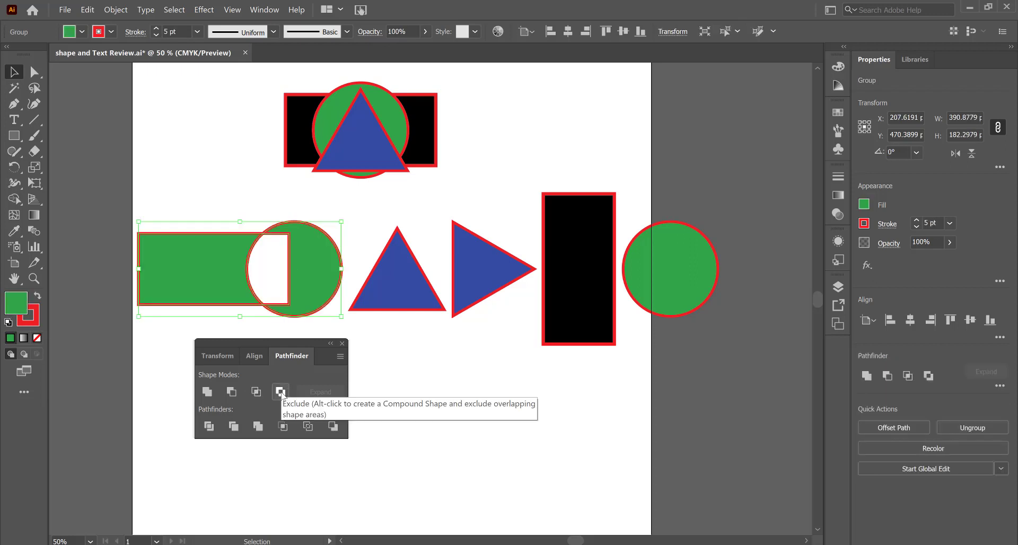
{"action": "key", "text": "ctrl+z"}
Move the two blue triangles onto the circle's right side, select the four overlapping shapes and close the Pathfinder options.
{"action": "left_click_drag", "start_coordinate": [398, 273], "coordinate": [334, 236]}
{"action": "left_click_drag", "start_coordinate": [480, 261], "coordinate": [307, 334]}
{"action": "left_click_drag", "start_coordinate": [186, 191], "coordinate": [278, 344]}
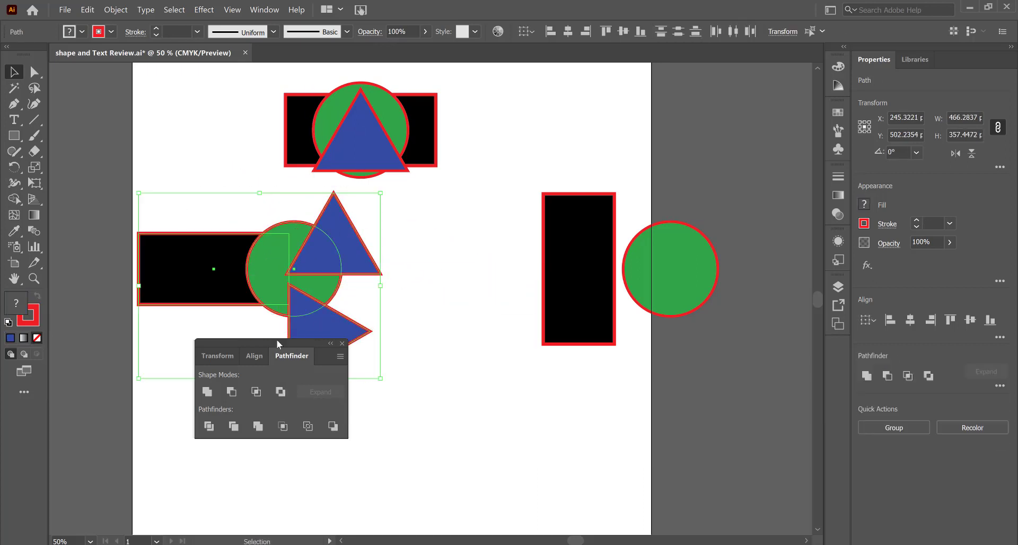
{"action": "left_click", "coordinate": [342, 343]}
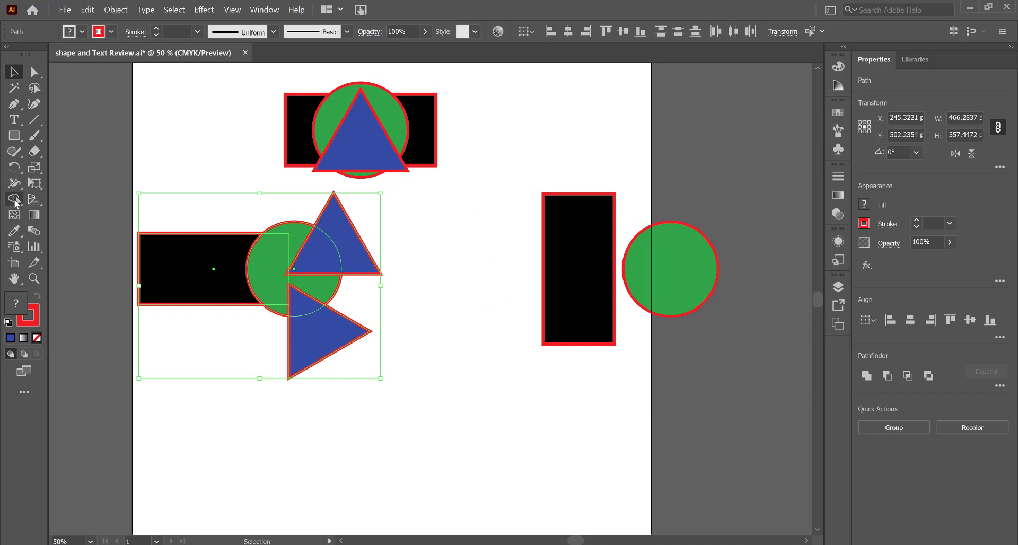
With Shape Builder, merge the rectangle with its circle overlap and cut out the circle's overlaps with both triangles.
{"action": "left_click", "coordinate": [16, 200]}
{"action": "left_click_drag", "start_coordinate": [187, 267], "coordinate": [265, 270]}
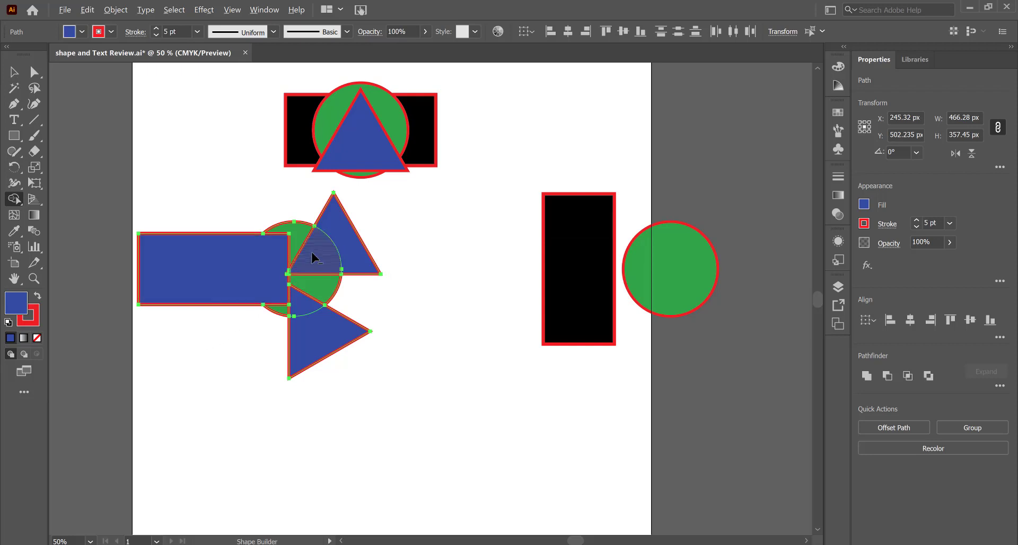
{"action": "left_click", "coordinate": [316, 271], "text": "alt"}
{"action": "left_click", "coordinate": [300, 296], "text": "alt"}
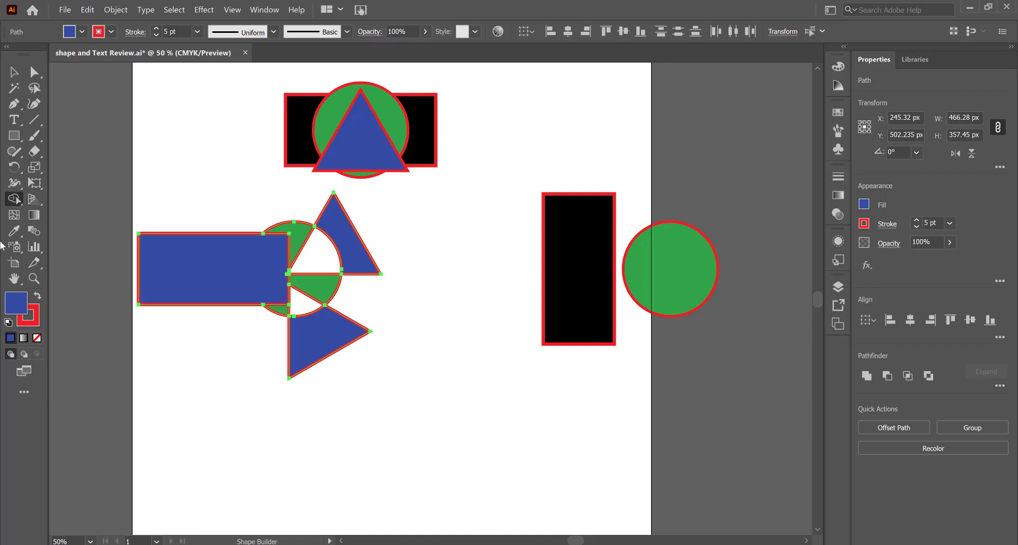
Merge the remaining green circle segments into the blue rectangle shape with Shape Builder, and deselect the result.
{"action": "left_click_drag", "start_coordinate": [259, 253], "coordinate": [293, 241]}
{"action": "left_click_drag", "start_coordinate": [278, 295], "coordinate": [284, 307]}
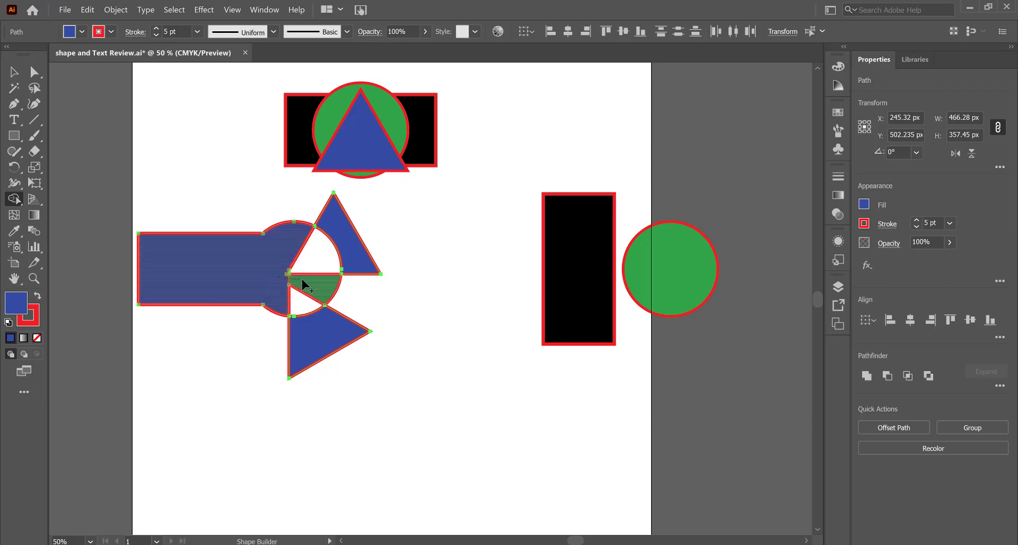
{"action": "left_click", "coordinate": [302, 286]}
{"action": "left_click", "coordinate": [19, 73]}
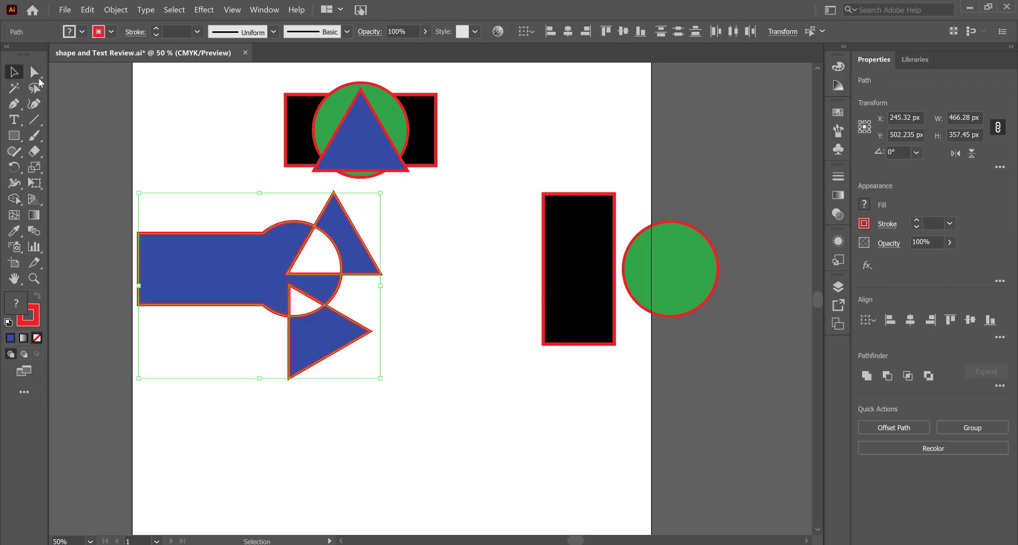
{"action": "left_click", "coordinate": [155, 338]}
Add the text TECHNOLOGY below the shapes at about 84.74 pt and open it for editing between H and N.
{"action": "left_click", "coordinate": [14, 120]}
{"action": "left_click", "coordinate": [298, 429]}
{"action": "type", "text": "TECHNOLOGY"}
{"action": "left_click", "coordinate": [14, 71]}
{"action": "left_click_drag", "start_coordinate": [327, 423], "coordinate": [533, 341]}
{"action": "left_click_drag", "start_coordinate": [397, 408], "coordinate": [354, 420]}
{"action": "double_click", "coordinate": [406, 428]}
{"action": "left_click", "coordinate": [380, 421]}
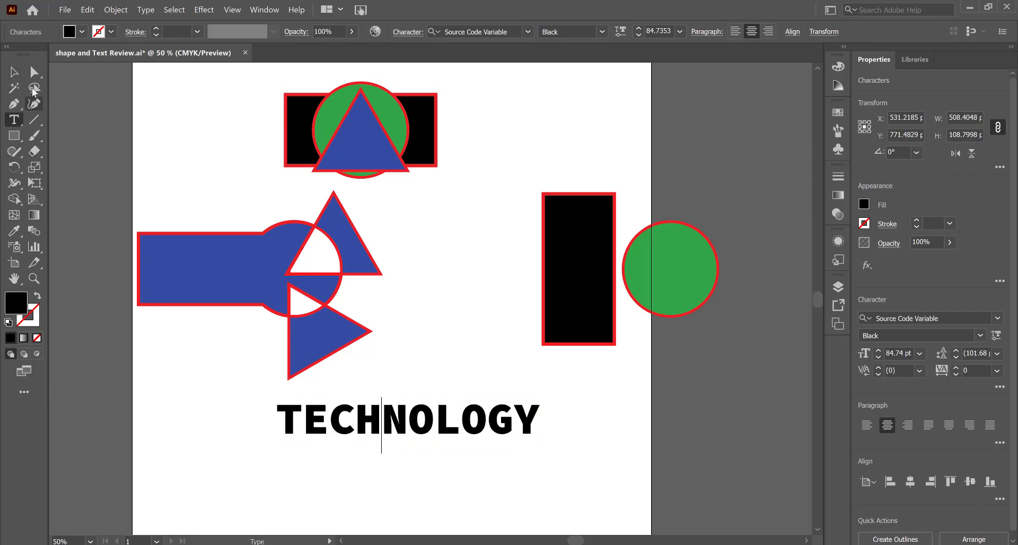
Convert the TECHNOLOGY text to outlines, ungroup it into separate letters and deselect them.
{"action": "left_click", "coordinate": [14, 72]}
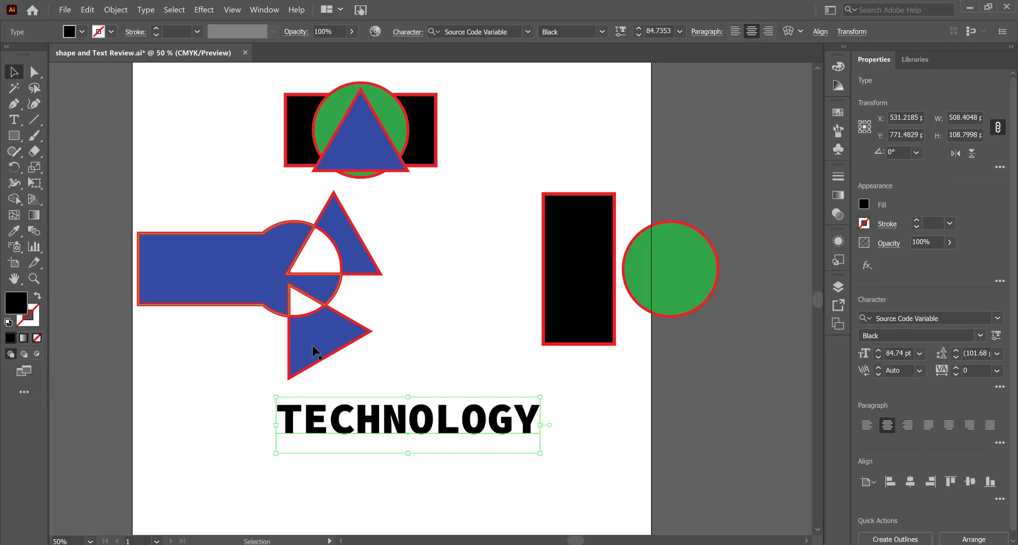
{"action": "right_click", "coordinate": [378, 421]}
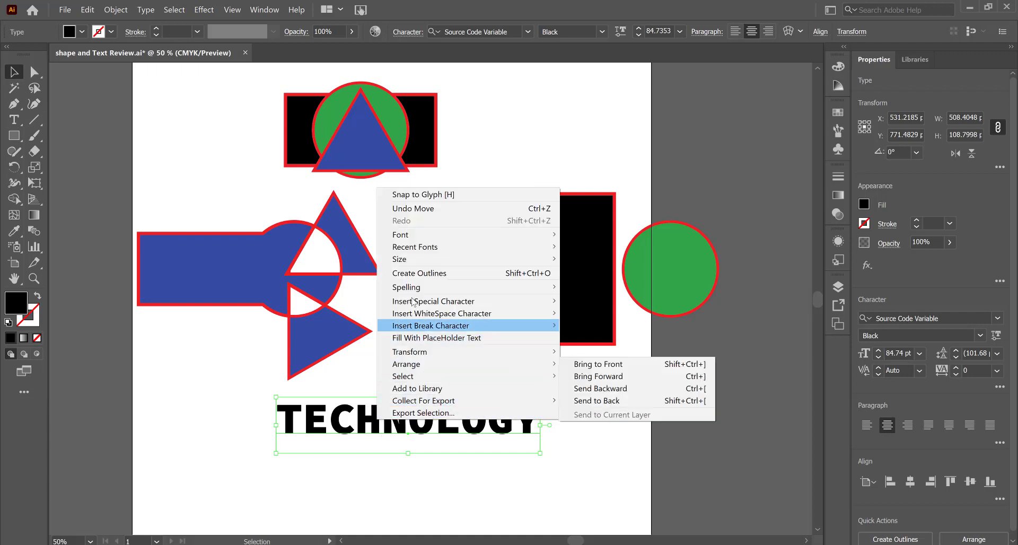
{"action": "left_click", "coordinate": [413, 273]}
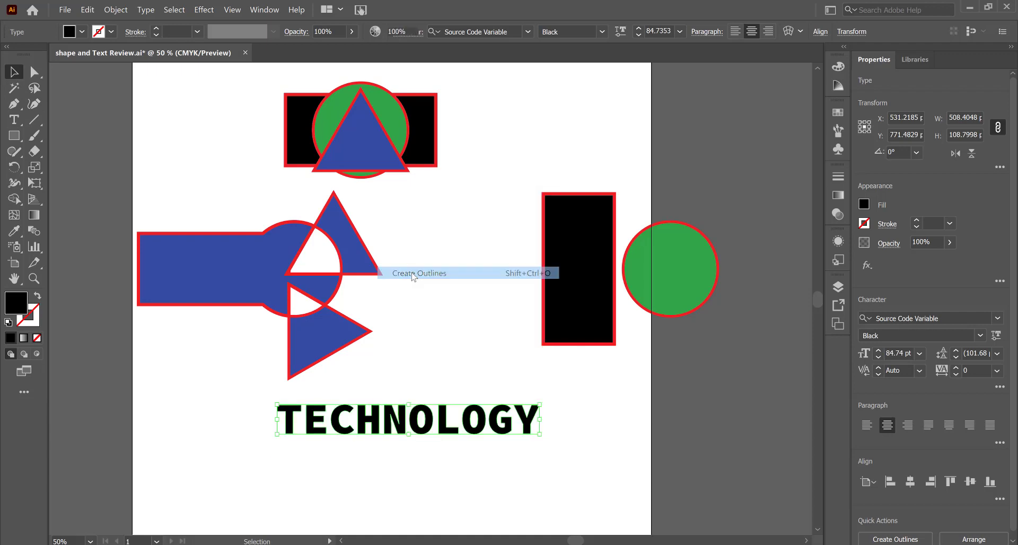
{"action": "left_click", "coordinate": [327, 457]}
{"action": "left_click", "coordinate": [319, 426]}
{"action": "right_click", "coordinate": [319, 425]}
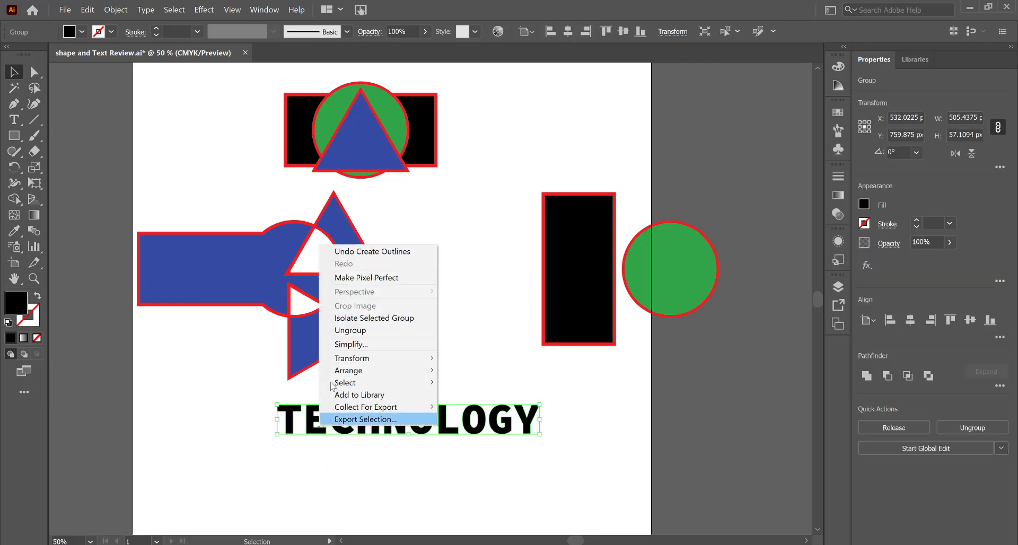
{"action": "left_click", "coordinate": [351, 330]}
{"action": "left_click", "coordinate": [317, 467]}
Try moving the letters E and C individually out of the word, and undo the moves.
{"action": "left_click_drag", "start_coordinate": [322, 425], "coordinate": [374, 468]}
{"action": "key", "text": "ctrl+z"}
{"action": "key", "text": "ctrl+z"}
{"action": "key", "text": "ctrl+z"}
{"action": "key", "text": "ctrl+z"}
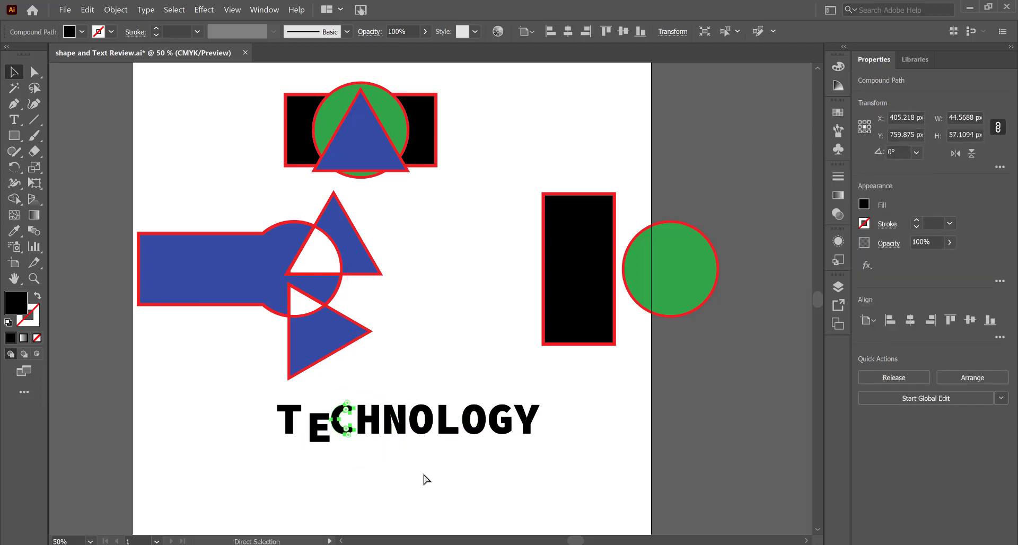
With Direct Selection, raise the T's crossbar about 12 px and stretch it over the word to the outer edge of the Y.
{"action": "left_click", "coordinate": [34, 72]}
{"action": "scroll", "coordinate": [268, 422], "scroll_direction": "up", "scroll_amount": 2}
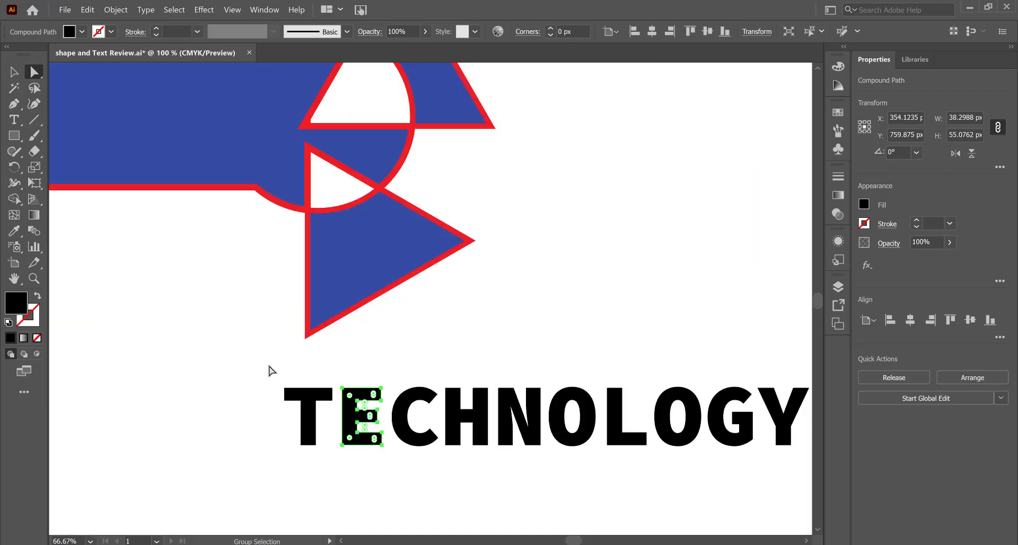
{"action": "left_click_drag", "start_coordinate": [265, 395], "coordinate": [334, 406]}
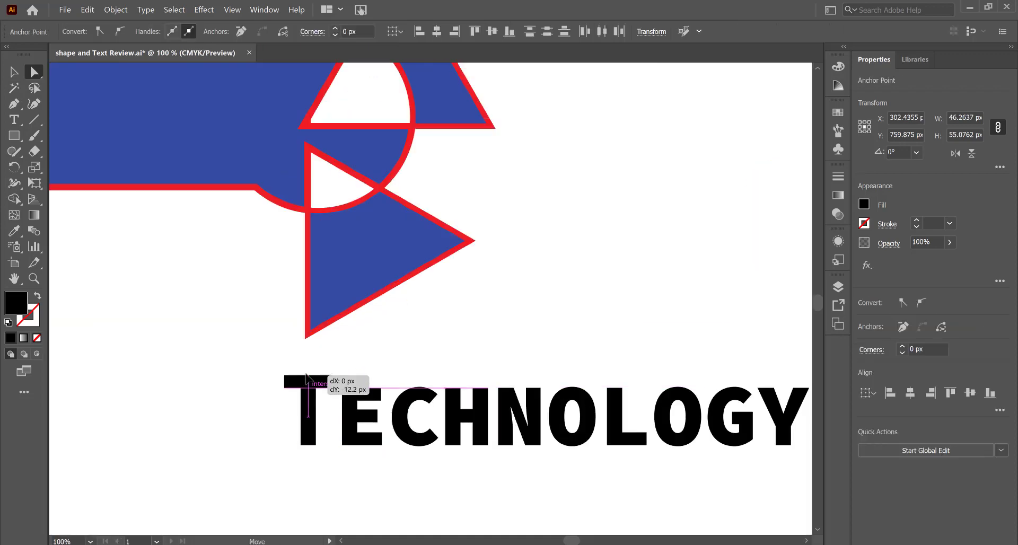
{"action": "left_click_drag", "start_coordinate": [306, 374], "coordinate": [807, 379]}
{"action": "left_click", "coordinate": [268, 359]}
Extend the left end of the T's crossbar outward by about 35 px and deselect it.
{"action": "left_click", "coordinate": [281, 385]}
{"action": "left_click_drag", "start_coordinate": [282, 385], "coordinate": [248, 384]}
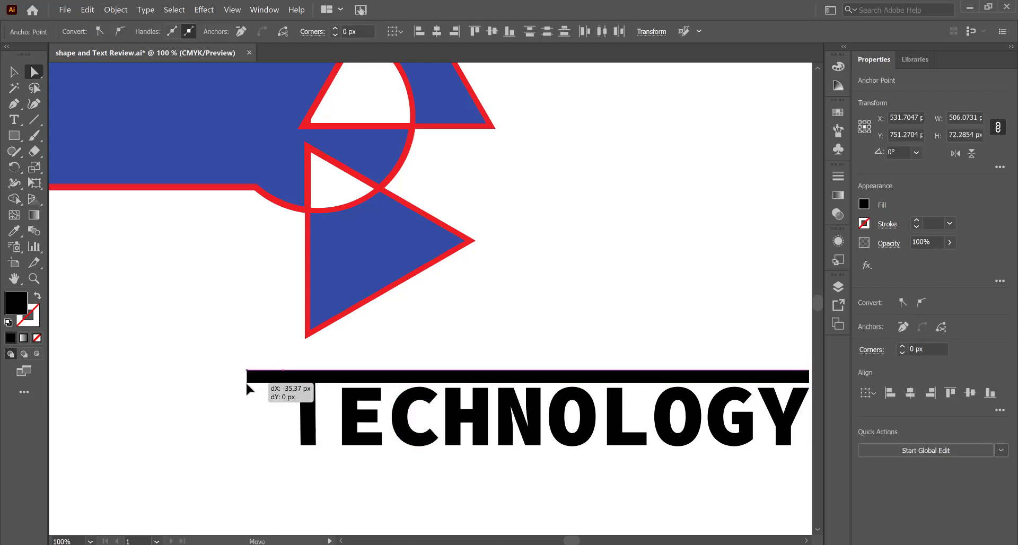
{"action": "left_click", "coordinate": [279, 463]}
Pull the H's lower-right corner point straight down about 42 px to form a spike.
{"action": "left_click", "coordinate": [488, 445]}
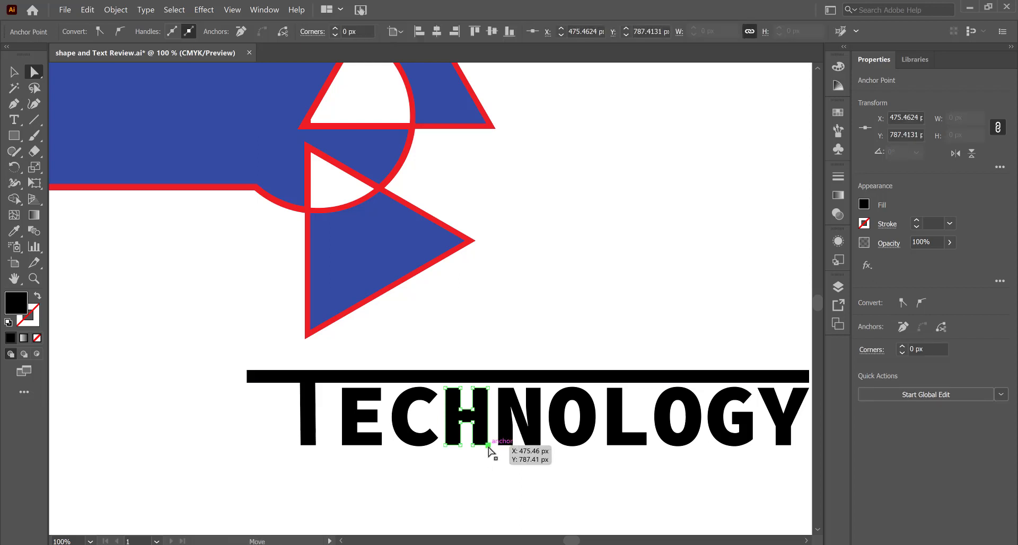
{"action": "left_click_drag", "start_coordinate": [488, 447], "coordinate": [487, 488]}
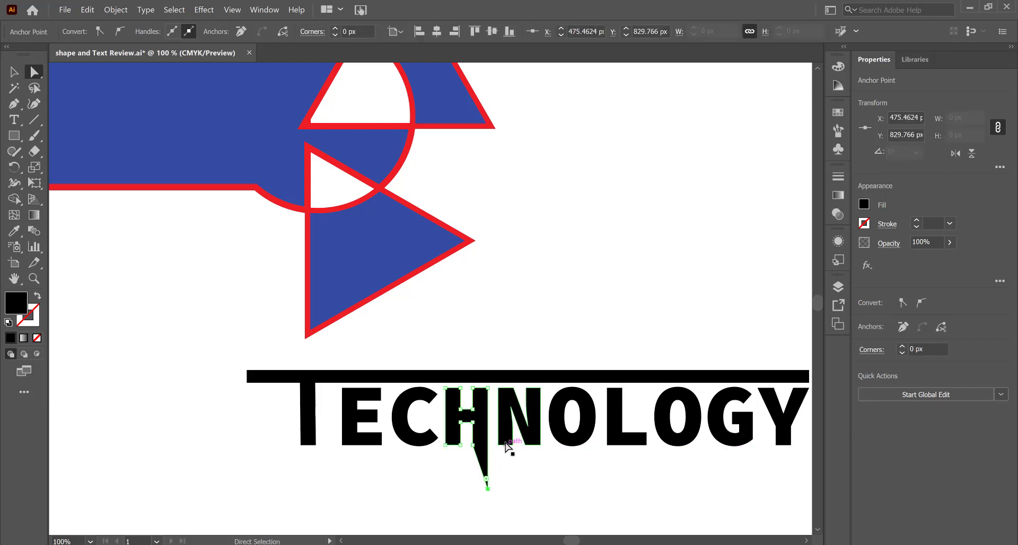
Round all corners of the N to about 6.95 px and the end corners of the L's foot to about 6.1 px.
{"action": "left_click", "coordinate": [508, 445]}
{"action": "left_click_drag", "start_coordinate": [506, 441], "coordinate": [506, 436]}
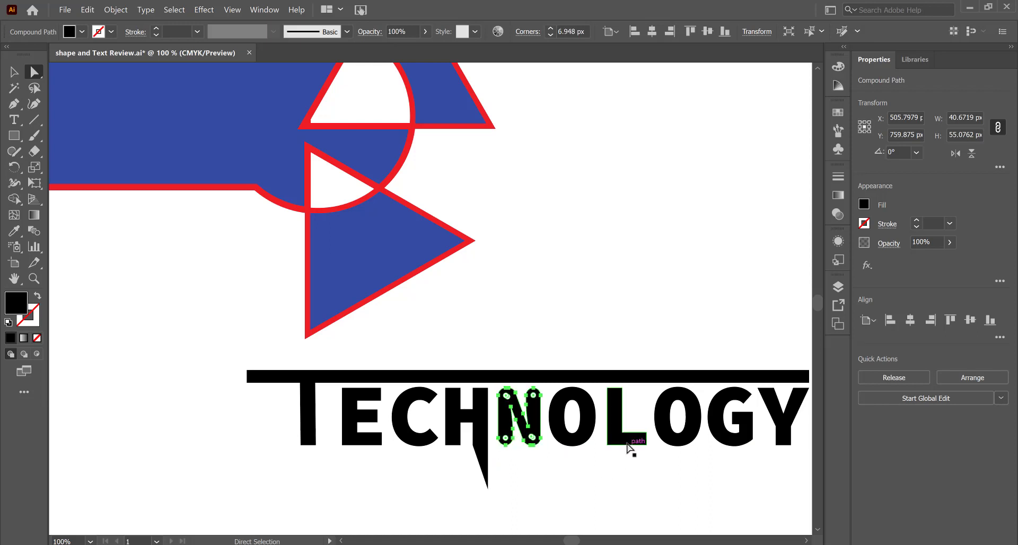
{"action": "left_click", "coordinate": [628, 445]}
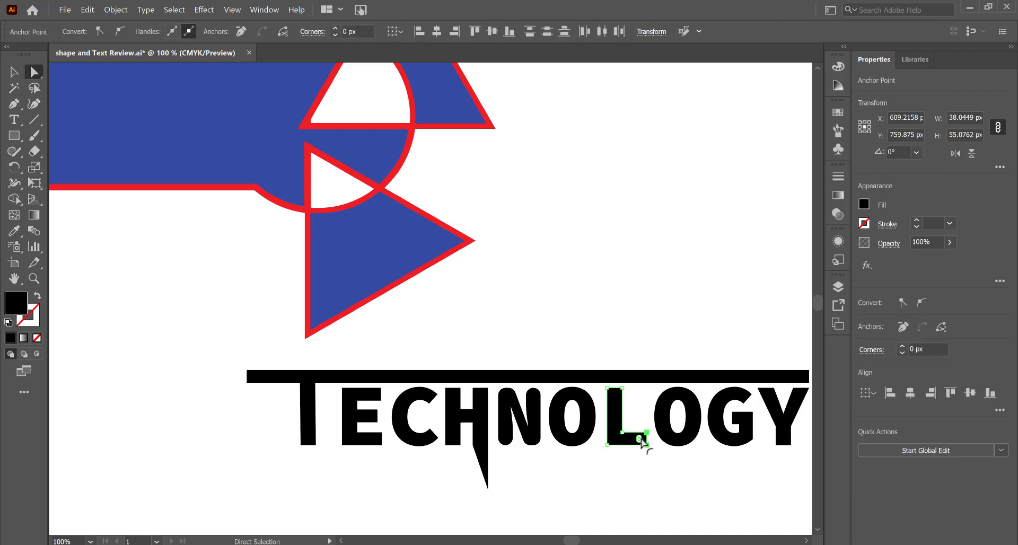
{"action": "left_click_drag", "start_coordinate": [638, 438], "coordinate": [636, 440]}
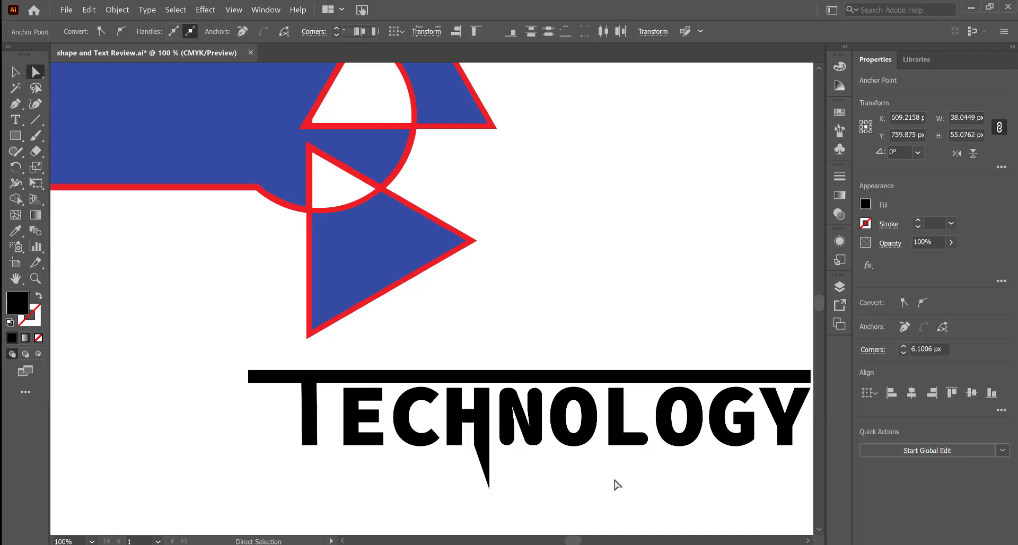
{"action": "left_click", "coordinate": [615, 485]}
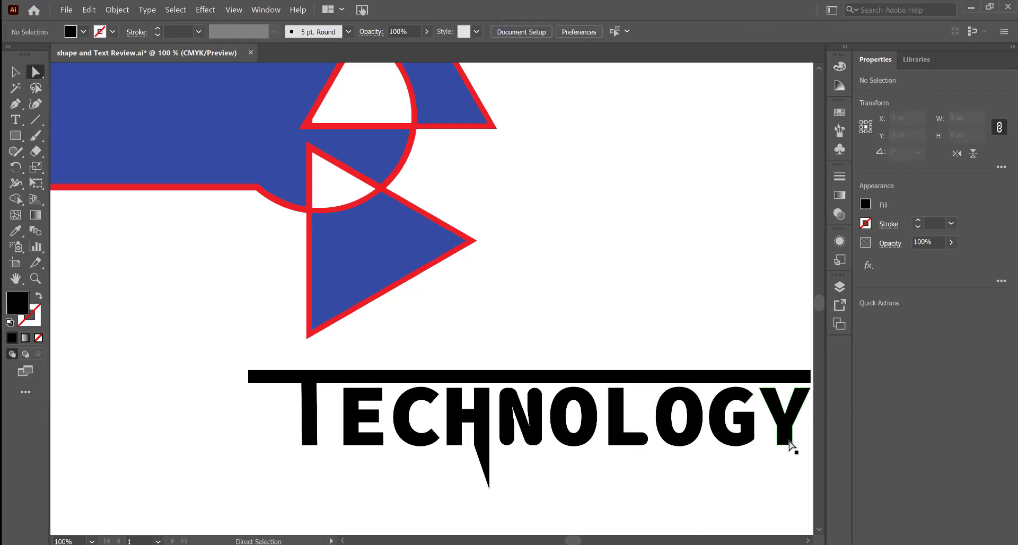
{"action": "left_click", "coordinate": [792, 444]}
{"action": "left_click_drag", "start_coordinate": [777, 446], "coordinate": [766, 457]}
{"action": "key", "text": "ctrl+z"}
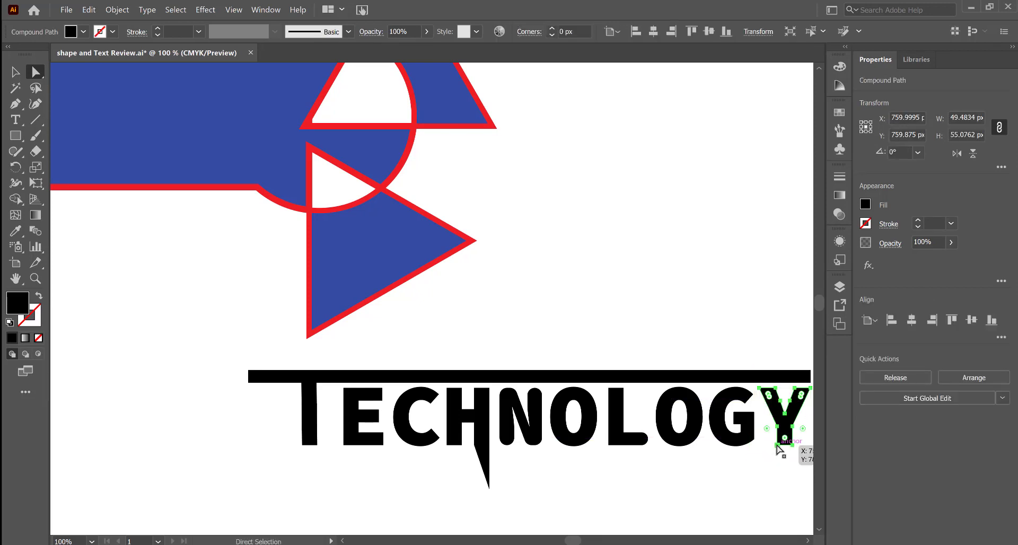
Select the lower-left corner point of the Y's stem and pull it outward to reshape the letter.
{"action": "left_click", "coordinate": [778, 446]}
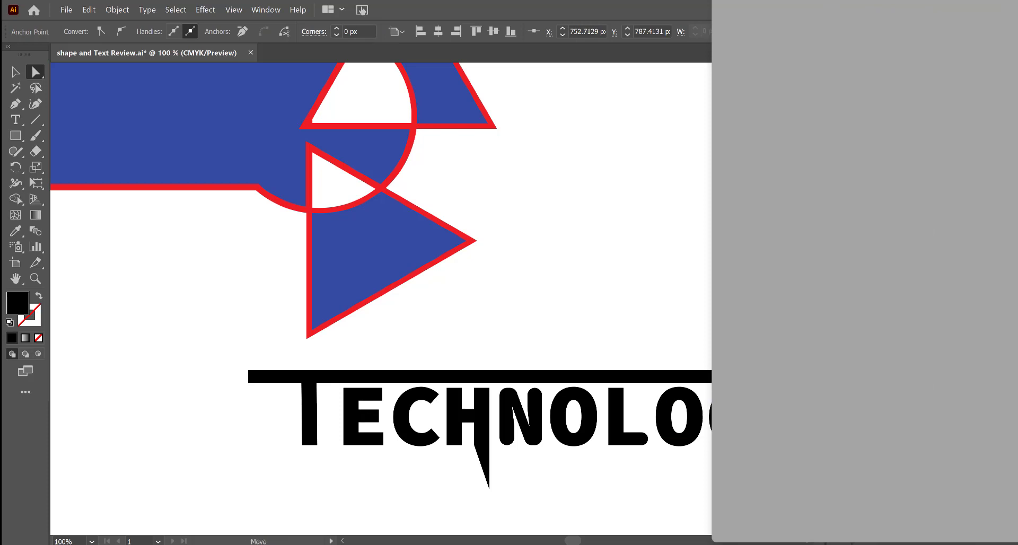
{"action": "left_click_drag", "start_coordinate": [792, 445], "coordinate": [631, 462]}
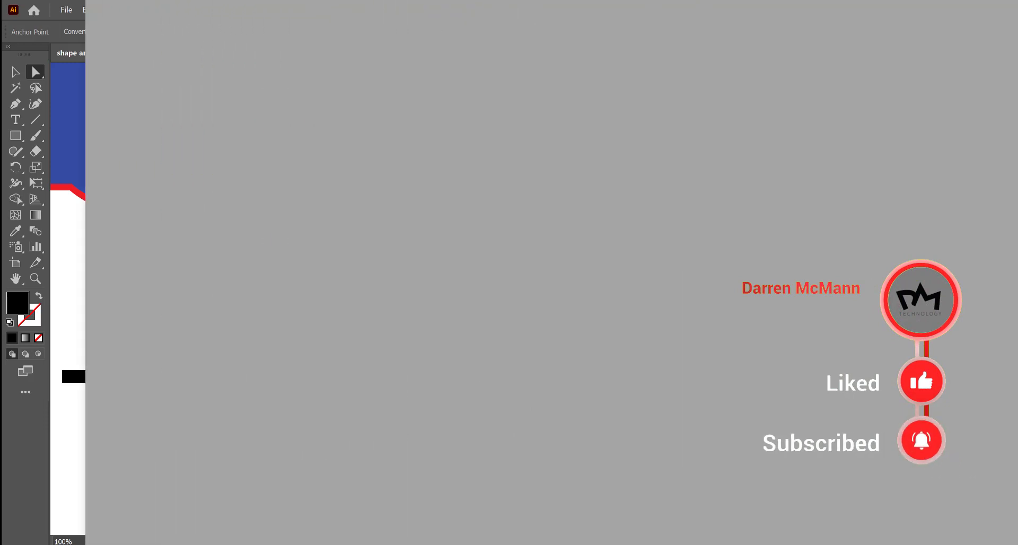